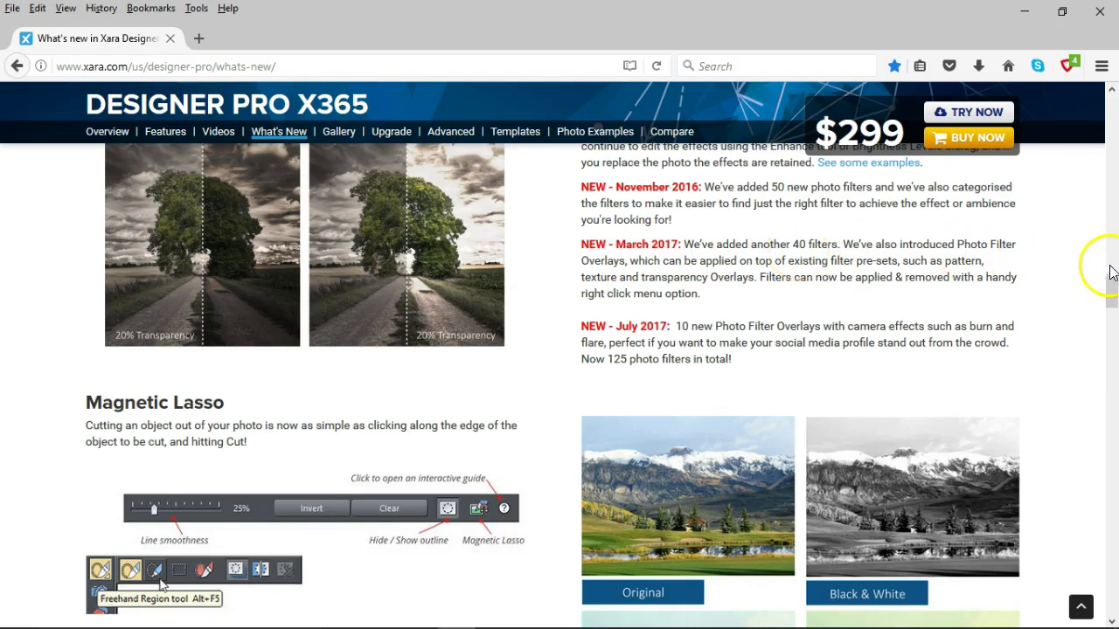
# - Dismiss the CCleaner alert popup over the What's New page
pyautogui.moveTo(1112, 283); pyautogui.dragTo(1111, 286)
pyautogui.scroll(-1, 1110, 314)
pyautogui.click(1106, 427)
# - Scroll the What's New page past Magnetic Lasso to the Improved List Editing section
pyautogui.moveTo(1112, 294); pyautogui.dragTo(1114, 298)
pyautogui.click(1113, 307)
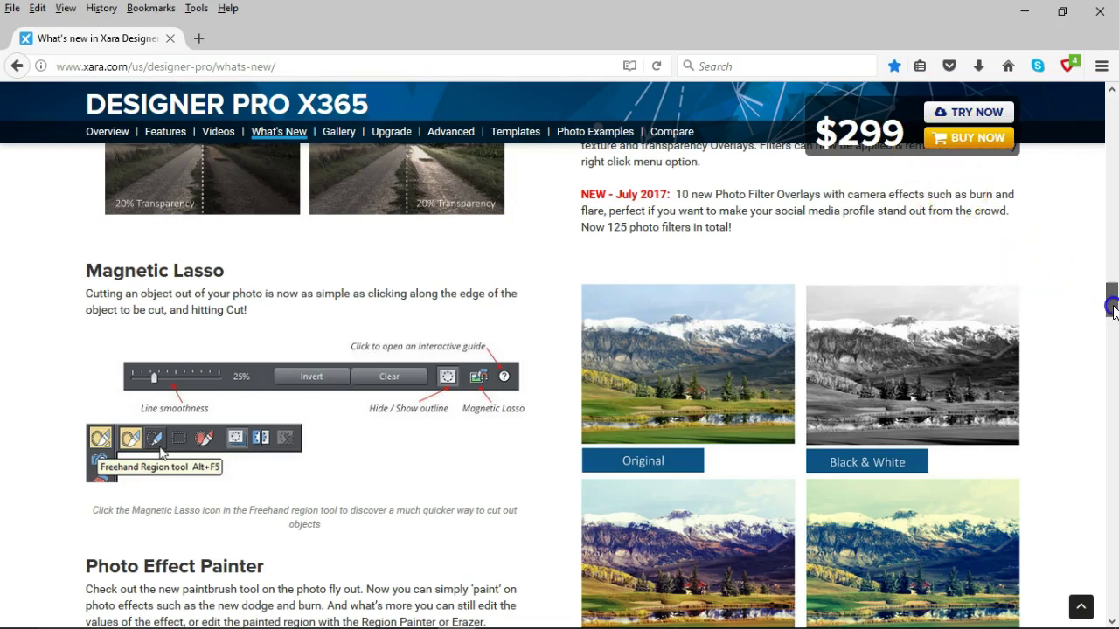
pyautogui.moveTo(1113, 308); pyautogui.dragTo(1114, 311)
pyautogui.moveTo(1114, 280); pyautogui.dragTo(1112, 381)
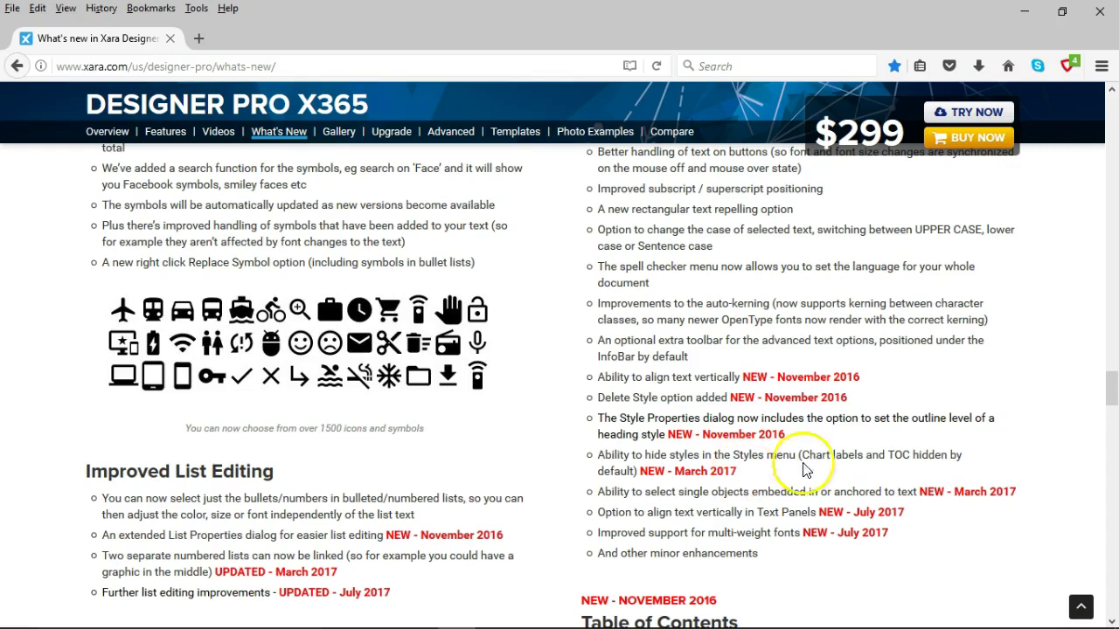
# - Read the Online Content Catalog and Photo Grids notes, then close Firefox
pyautogui.moveTo(1111, 390); pyautogui.dragTo(1112, 451)
pyautogui.moveTo(1112, 437); pyautogui.dragTo(1114, 451)
pyautogui.scroll(-2, 1111, 473)
pyautogui.scroll(-4, 1111, 473)
pyautogui.scroll(2, 1112, 486)
pyautogui.moveTo(1111, 481); pyautogui.dragTo(1112, 567)
pyautogui.click(1098, 10)
# - Open the online catalog via Local Designs > Websites and search Stock Photos for 'praying'
pyautogui.click(1111, 136)
pyautogui.moveTo(1113, 296)
pyautogui.moveTo(1113, 274)
pyautogui.moveTo(1110, 184)
pyautogui.click(810, 189)
pyautogui.click(797, 190)
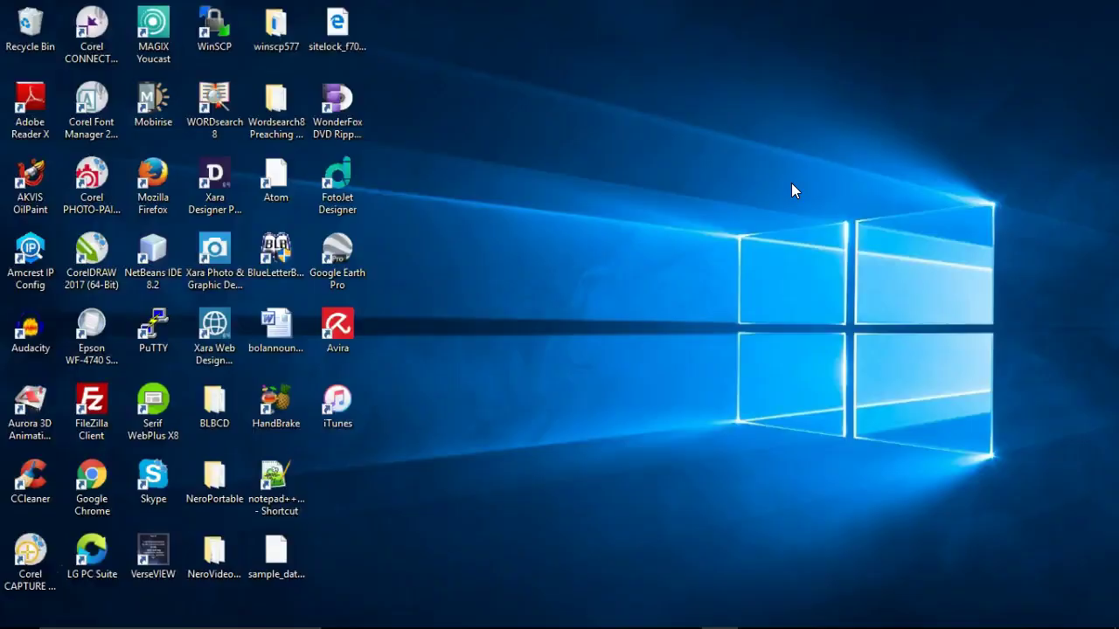
pyautogui.doubleClick(791, 183)
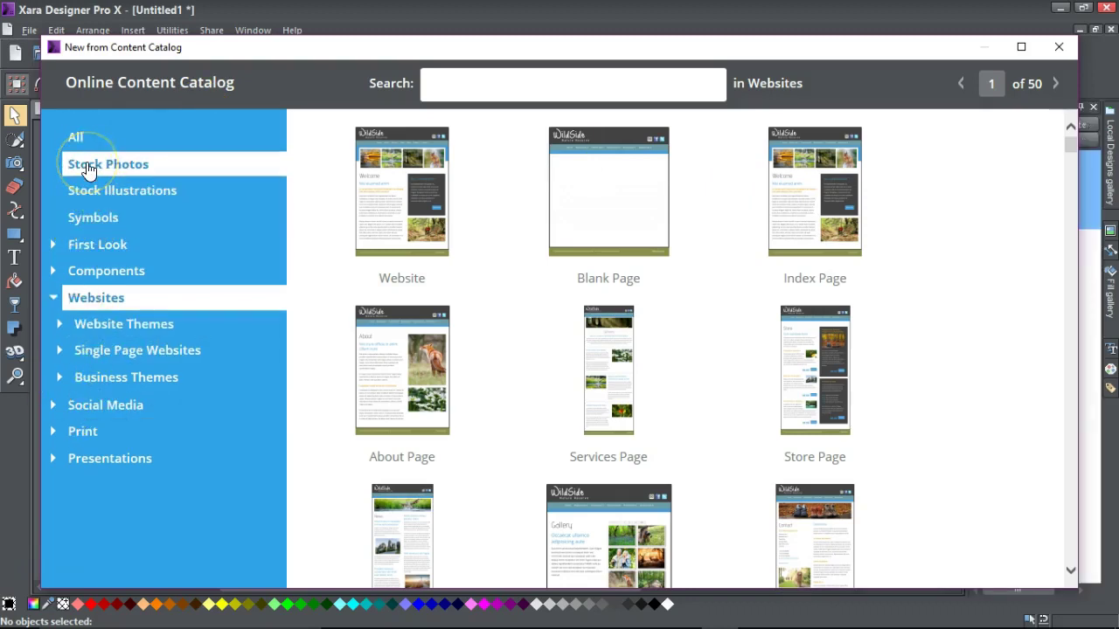
pyautogui.click(88, 169)
pyautogui.press('Return')
# - Browse First Look's Introduction designs and the Free Example Components items
pyautogui.click(58, 248)
pyautogui.click(72, 270)
pyautogui.click(502, 91)
pyautogui.click(155, 279)
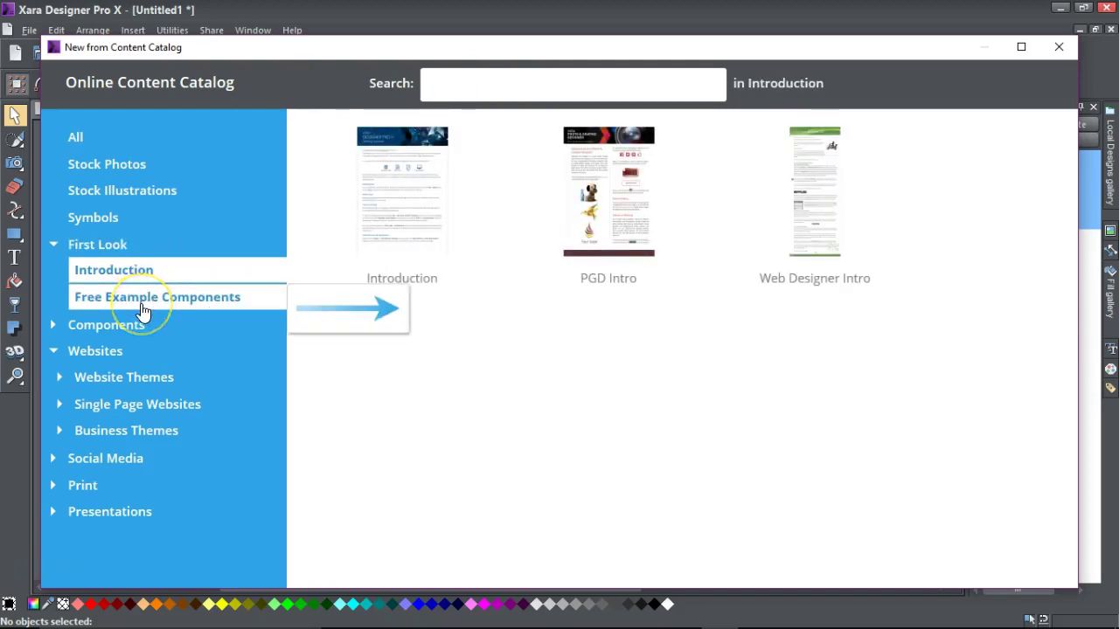
pyautogui.click(142, 310)
# - Browse Components: Print & Web, Arrows, Audio / Video and eCommerce
pyautogui.click(112, 326)
pyautogui.click(108, 351)
pyautogui.click(103, 380)
pyautogui.click(99, 411)
pyautogui.moveTo(280, 187); pyautogui.dragTo(274, 270)
pyautogui.click(93, 374)
pyautogui.moveTo(247, 336)
pyautogui.moveTo(282, 322); pyautogui.dragTo(277, 462)
# - Open the Print templates category and view the Resumes (NEW) templates
pyautogui.click(58, 556)
pyautogui.moveTo(279, 346); pyautogui.dragTo(276, 406)
pyautogui.click(158, 399)
pyautogui.moveTo(283, 394); pyautogui.dragTo(277, 434)
# - Show Business Themes > Business Services > Accountancy 1 templates
pyautogui.click(60, 547)
pyautogui.moveTo(278, 410); pyautogui.dragTo(278, 493)
pyautogui.click(156, 340)
pyautogui.click(153, 362)
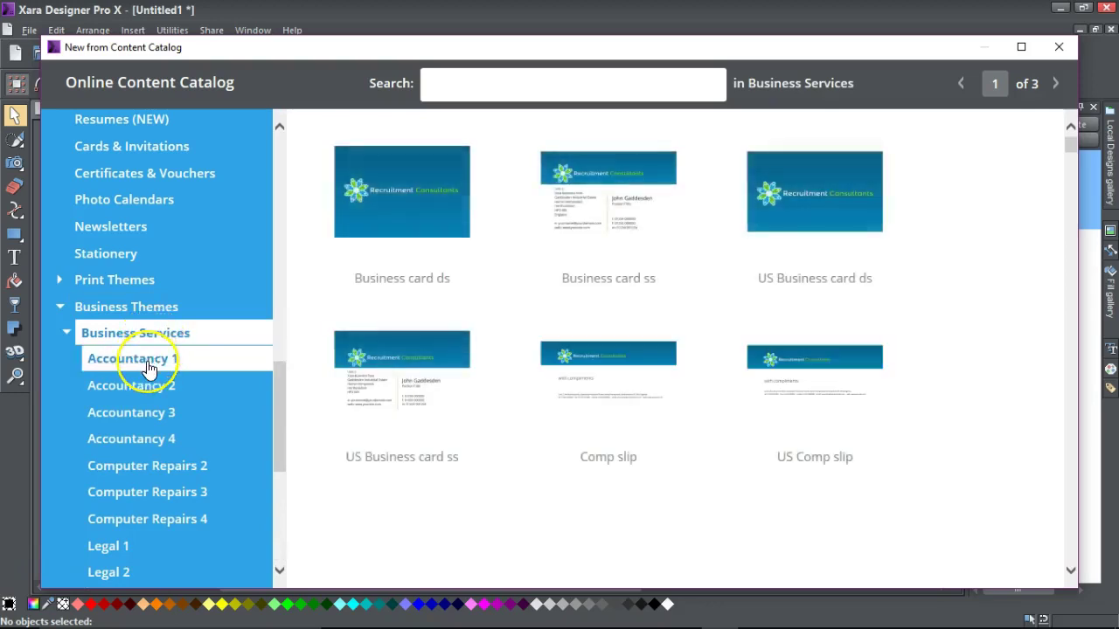
# - Collapse the Business Services and Business Themes categories
pyautogui.moveTo(278, 402); pyautogui.dragTo(279, 385)
pyautogui.click(64, 404)
pyautogui.click(62, 378)
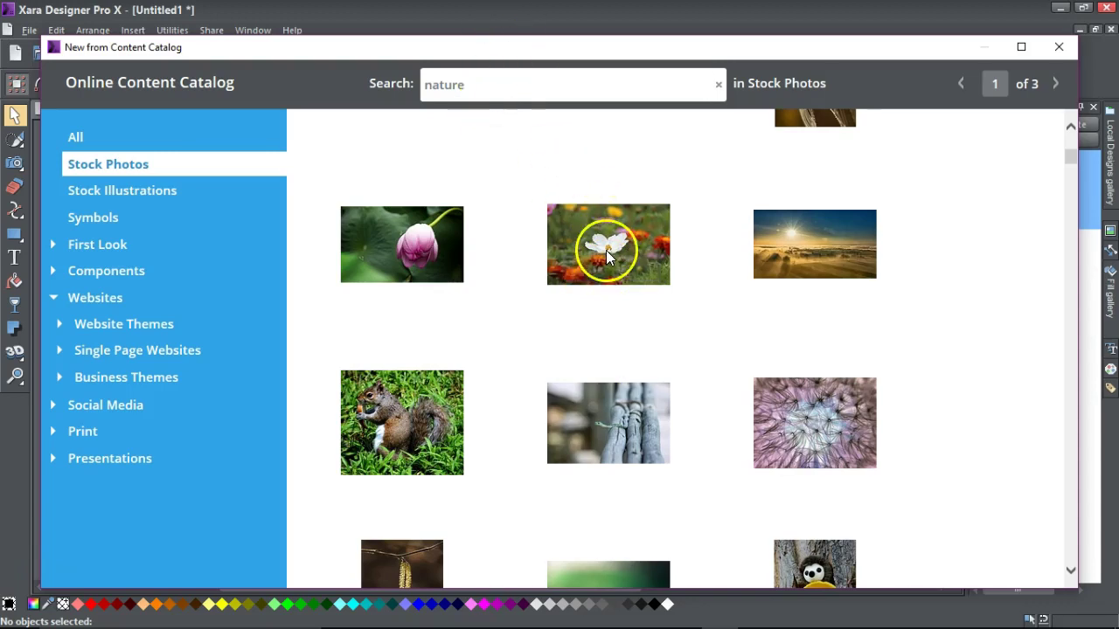
# - Import the flower stock photo at original size, accepting Pixabay terms, and move it right
pyautogui.click(608, 269)
pyautogui.click(561, 413)
pyautogui.click(532, 346)
pyautogui.moveTo(531, 344); pyautogui.dragTo(645, 345)
# - Open Photo Filter > Apply filter presets for the flower photo
pyautogui.rightClick(485, 350)
pyautogui.moveTo(577, 307)
pyautogui.click(711, 305)
# - Scroll the preset grid and import the Check filter preset onto the flower photo
pyautogui.moveTo(1067, 155)
pyautogui.mouseDown()
pyautogui.moveTo(1074, 393)
pyautogui.moveTo(1058, 471)
pyautogui.moveTo(1060, 561)
pyautogui.moveTo(1058, 199)
pyautogui.mouseUp()
pyautogui.moveTo(591, 349)
pyautogui.click(599, 375)
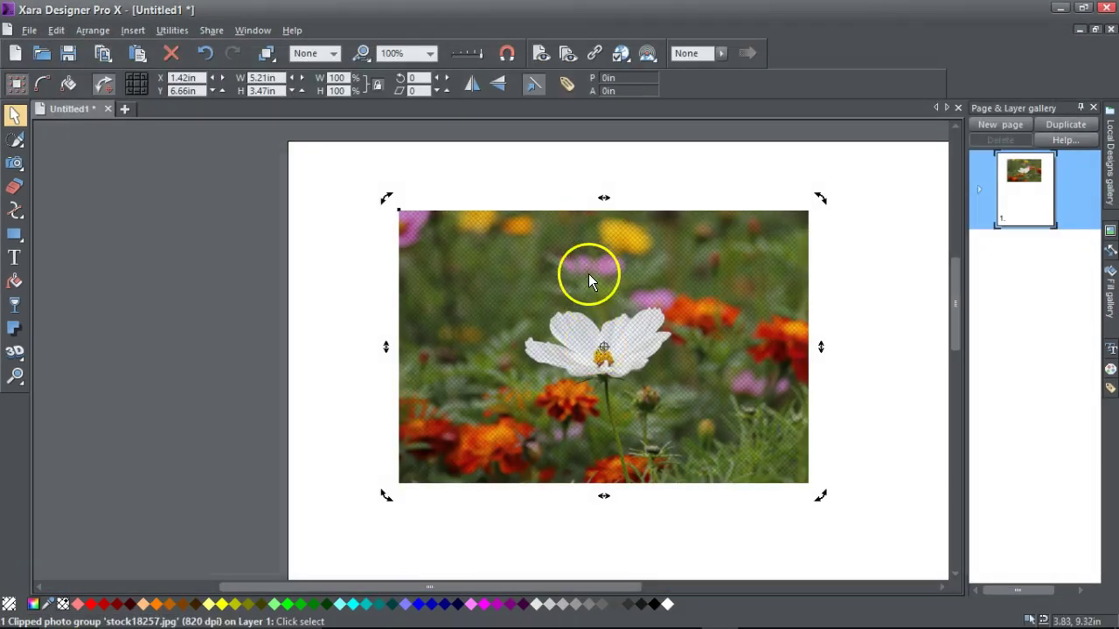
# - Reopen the Apply filter presets from the photo's Photo Filter menu
pyautogui.rightClick(588, 273)
pyautogui.moveTo(651, 297)
pyautogui.click(771, 290)
# - Browse the Filters presets: Effects, Black and White, Graphic and Monotone
pyautogui.click(147, 377)
pyautogui.click(145, 402)
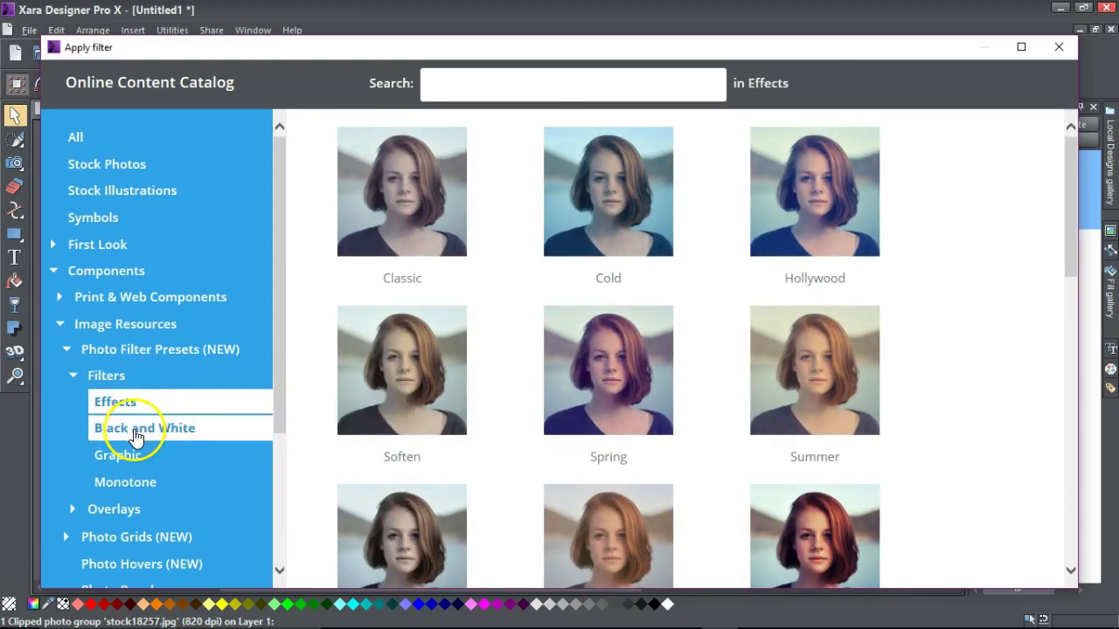
pyautogui.click(136, 435)
pyautogui.click(129, 458)
pyautogui.click(127, 489)
# - Return to the full Photo Filter Presets (NEW) collection under Image Resources
pyautogui.click(112, 358)
pyautogui.click(67, 353)
pyautogui.click(61, 327)
pyautogui.click(66, 353)
# - Browse the Overlays presets: Blurs, Gradients, Patterns and Textures
pyautogui.click(66, 350)
pyautogui.click(75, 377)
pyautogui.click(75, 404)
pyautogui.click(113, 455)
pyautogui.click(131, 481)
pyautogui.click(138, 510)
pyautogui.scroll(-2, 279, 385)
pyautogui.click(143, 445)
pyautogui.click(131, 472)
# - Import the Blur Circular overlay from Blurs onto the photo
pyautogui.click(123, 362)
pyautogui.moveTo(589, 425)
pyautogui.moveTo(376, 201)
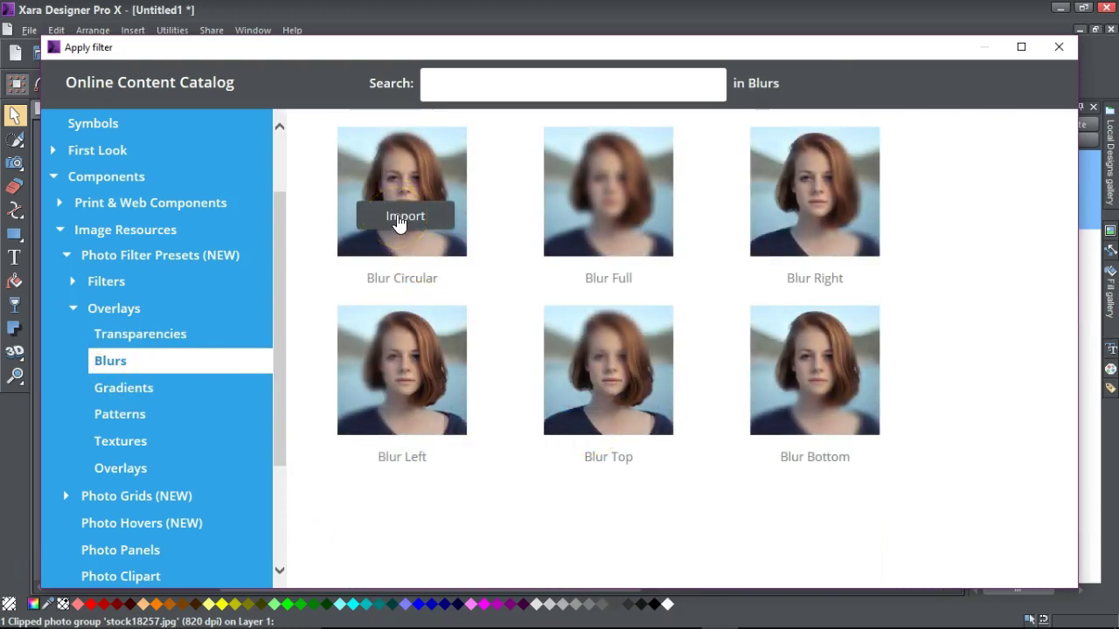
pyautogui.click(398, 219)
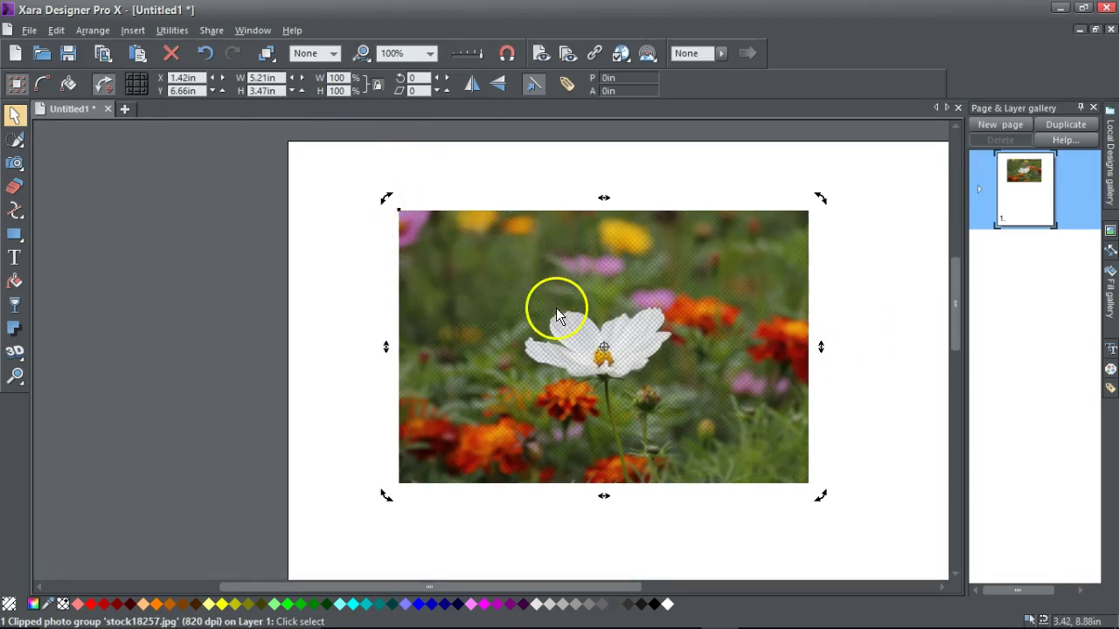
# - Undo and redo the Blur Circular overlay to compare, then select the photo
pyautogui.hotkey('ctrl', 'z')
pyautogui.hotkey('ctrl', 'y')
pyautogui.click(567, 316)
pyautogui.click(569, 350)
# - Delete the blurred photo and open Stock Photos in the online content catalog
pyautogui.press('Delete')
pyautogui.click(1108, 173)
pyautogui.click(806, 203)
pyautogui.click(118, 163)
# - Search stock photos for 'man' and place the fourth result on the page
pyautogui.click(478, 94)
pyautogui.write('man')
pyautogui.press('Return')
pyautogui.moveTo(645, 245)
pyautogui.moveTo(419, 396)
pyautogui.click(414, 422)
pyautogui.click(774, 246)
# - Import the photo at full resolution and apply the Overlays > Blurs > Blur Circular preset
pyautogui.click(553, 344)
pyautogui.click(407, 172)
pyautogui.rightClick(406, 171)
pyautogui.click(608, 223)
pyautogui.click(150, 405)
pyautogui.click(140, 455)
pyautogui.click(407, 219)
# - Move the photo right and down, toggling between rotate and scale handles
pyautogui.moveTo(572, 411); pyautogui.dragTo(470, 257)
pyautogui.click(514, 293)
pyautogui.click(1111, 157)
pyautogui.click(512, 229)
# - Reopen the Local Designs Websites online catalog, then close it
pyautogui.click(1114, 166)
pyautogui.click(1108, 185)
pyautogui.click(809, 197)
pyautogui.click(808, 197)
pyautogui.click(810, 200)
pyautogui.click(1055, 47)
# - Apply the Blur Full overlay from the Overlays > Blurs catalog to the man's photo
pyautogui.rightClick(612, 278)
pyautogui.click(694, 305)
pyautogui.rightClick(610, 313)
pyautogui.moveTo(750, 292)
pyautogui.click(786, 293)
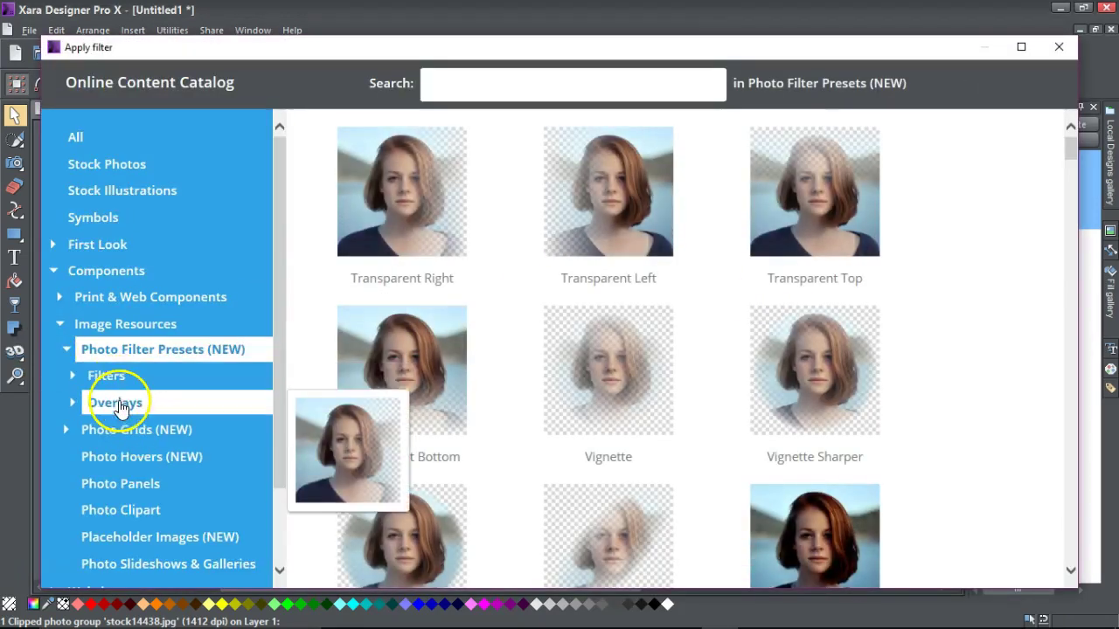
pyautogui.click(121, 407)
pyautogui.click(125, 451)
pyautogui.click(593, 215)
pyautogui.click(926, 114)
# - Toggle undo and redo twice to compare the photo with and without Blur Full
pyautogui.hotkey('ctrl', 'z')
pyautogui.hotkey('ctrl', 'y')
pyautogui.hotkey('ctrl', 'z')
pyautogui.hotkey('ctrl', 'y')
pyautogui.hotkey('ctrl', 'y')
# - Switch to the xara.com page in Firefox and scroll down to the Designer product listings
pyautogui.click(455, 612)
pyautogui.moveTo(1111, 205); pyautogui.dragTo(1111, 287)
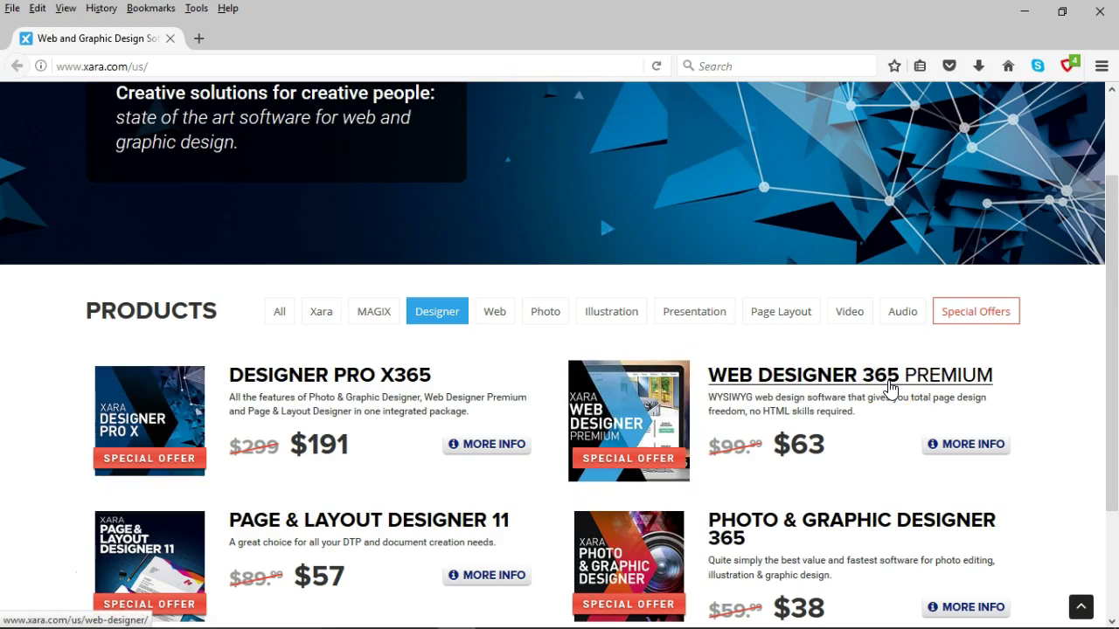